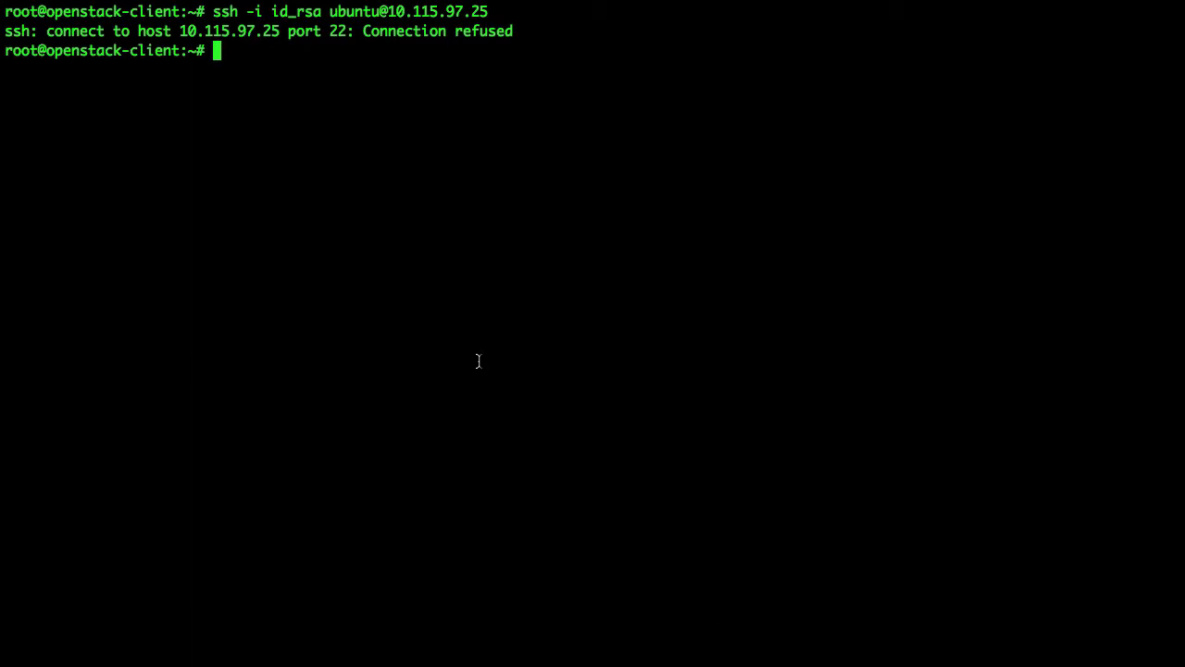
# Switch back from Terminal to the browser showing the dashboard's Instances page
pyautogui.hotkey('ctrl', 'Left')
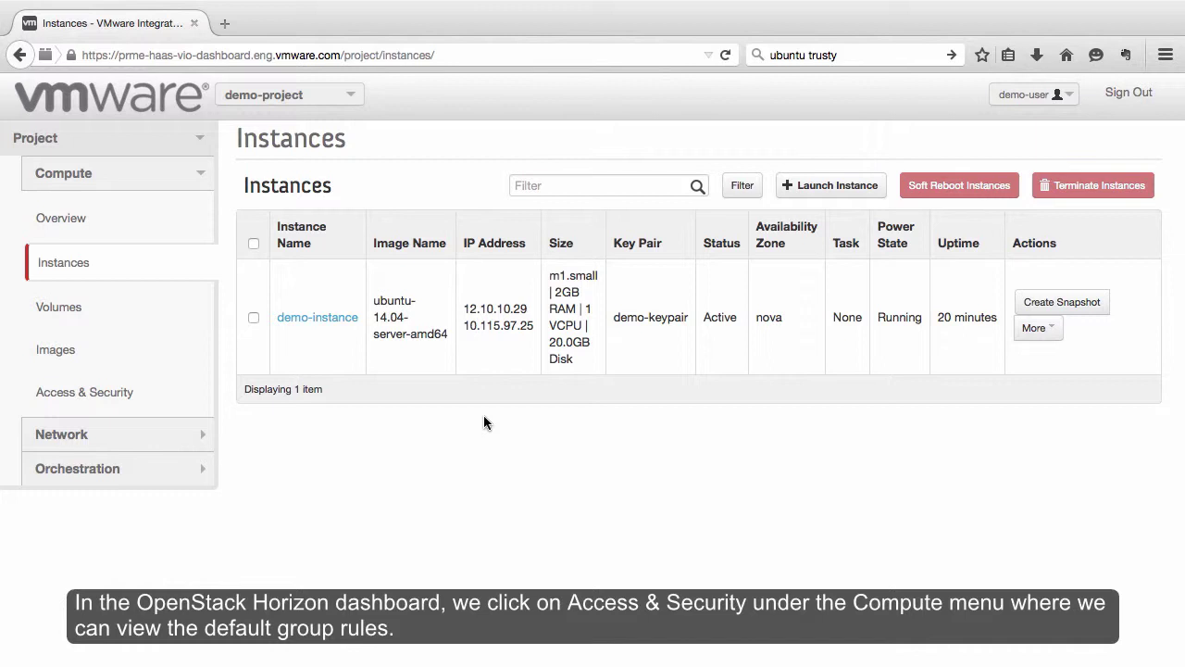
# Inspect the default security group's rules under Access & Security, then return to the groups list
pyautogui.click(111, 396)
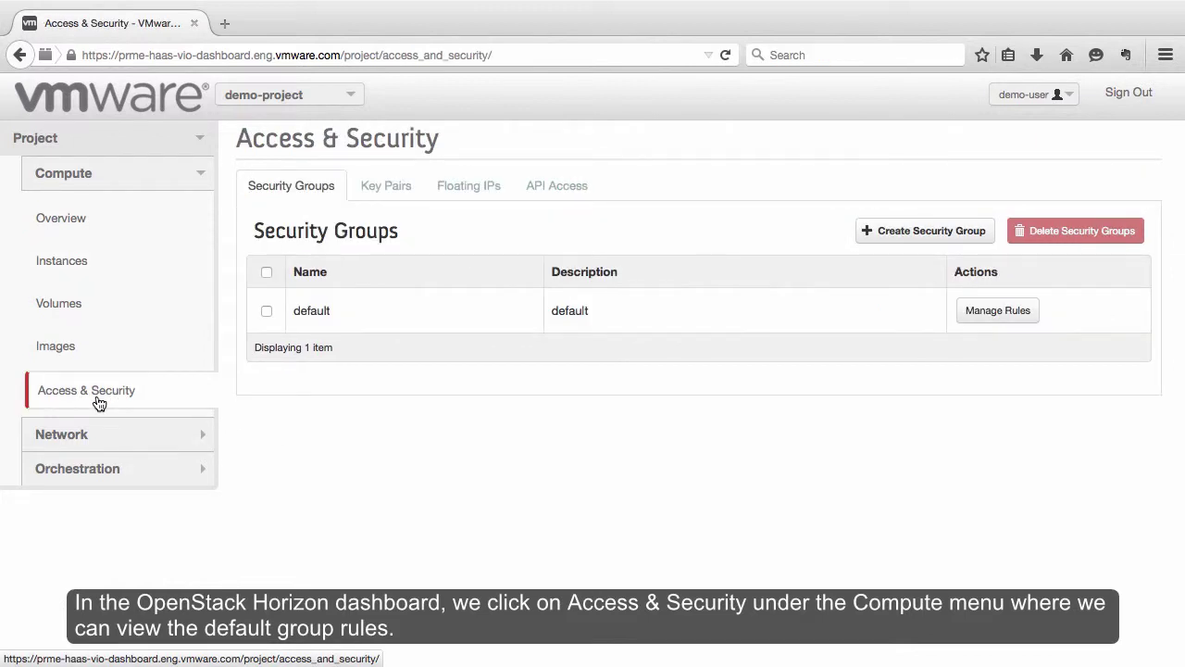
pyautogui.click(998, 312)
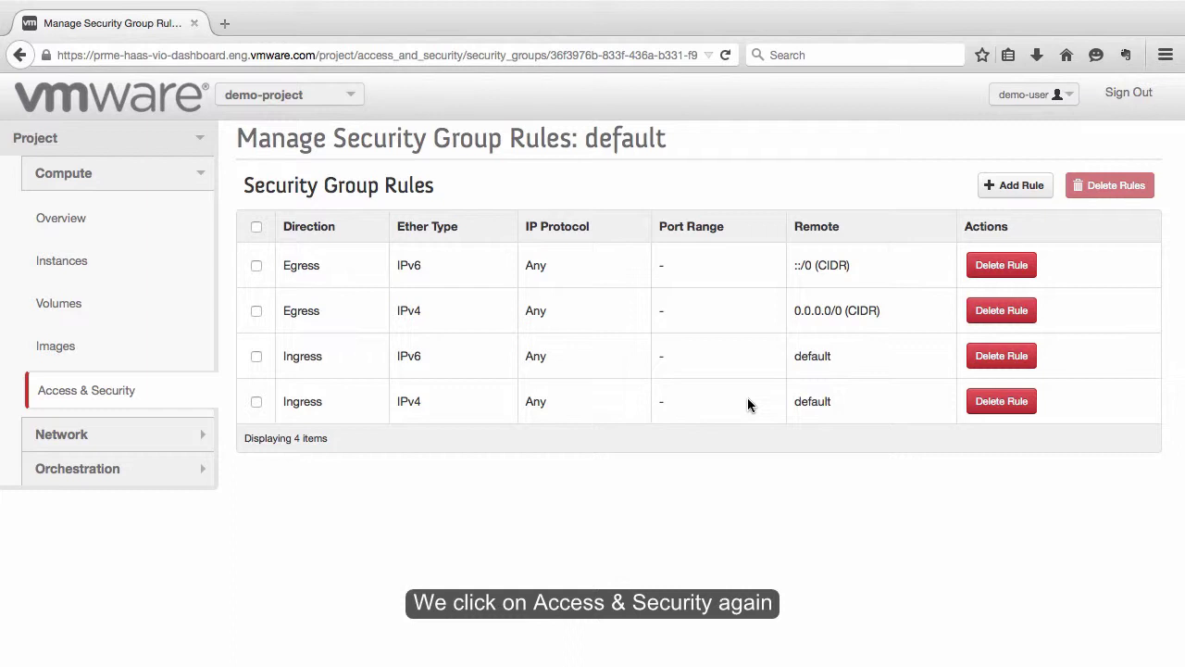
pyautogui.click(118, 393)
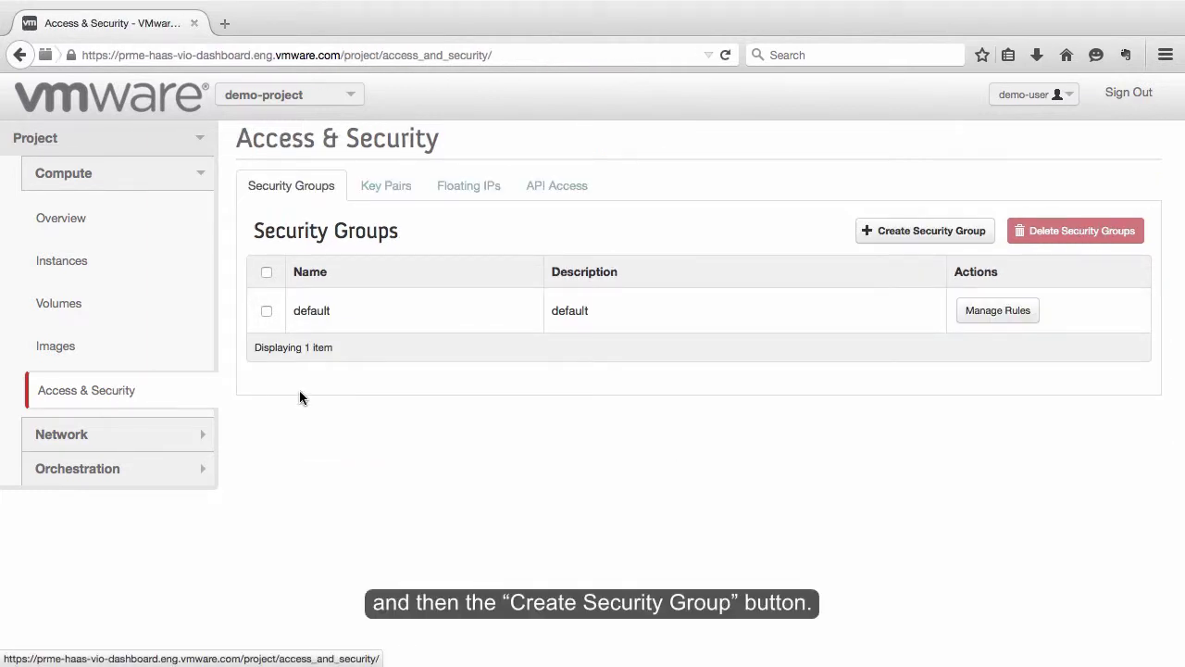
# Create security group 'management' with description 'Secure server access for administrators'
pyautogui.click(912, 231)
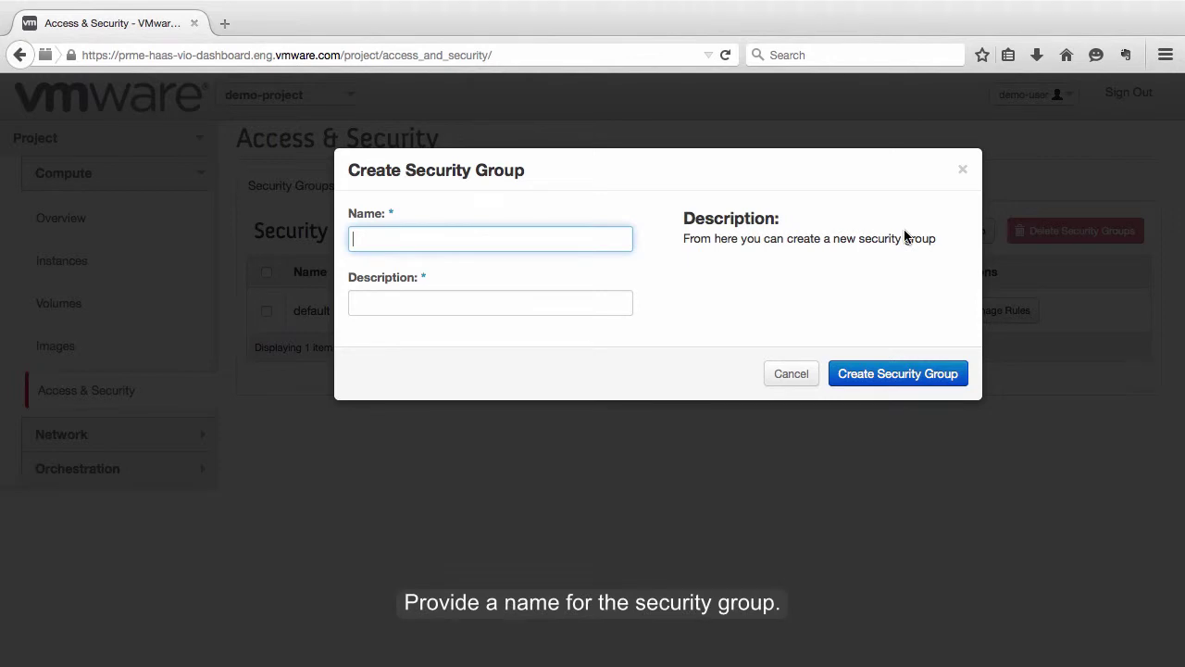
pyautogui.write('management')
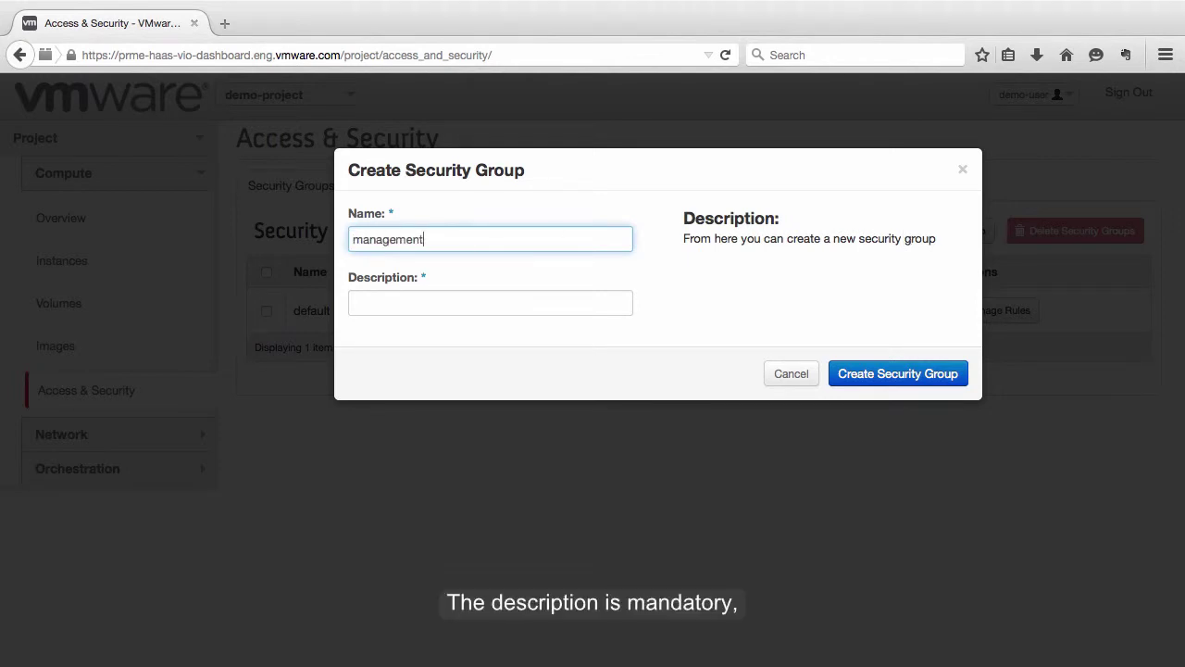
pyautogui.click(371, 303)
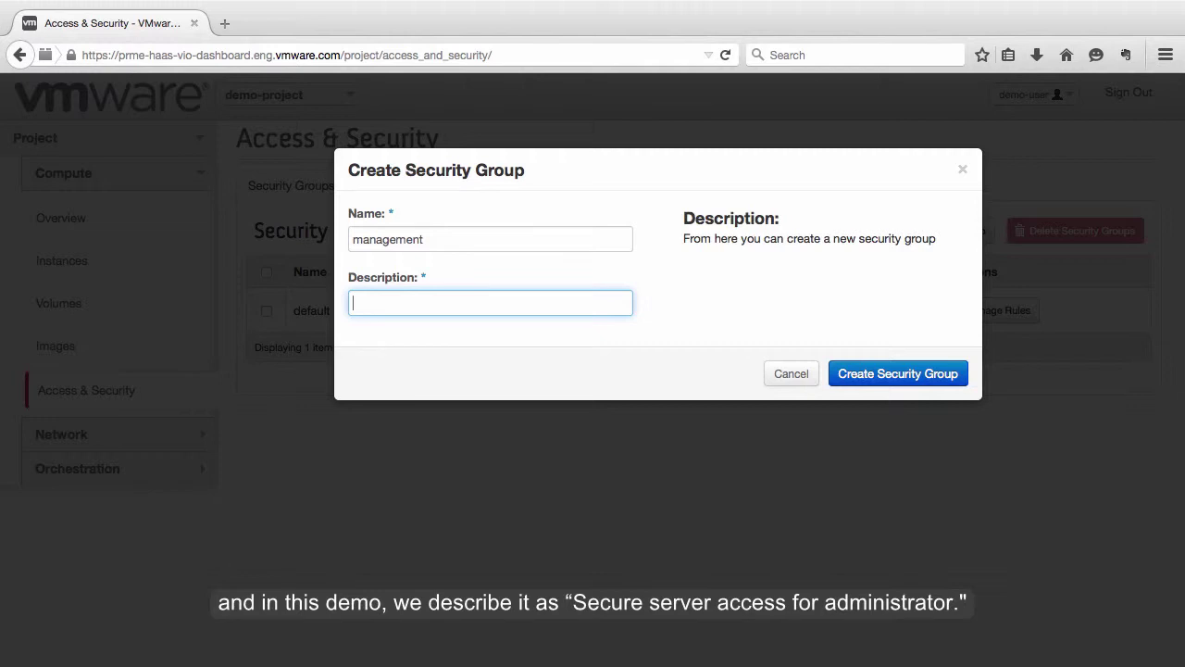
pyautogui.write('Secure server access for administrators')
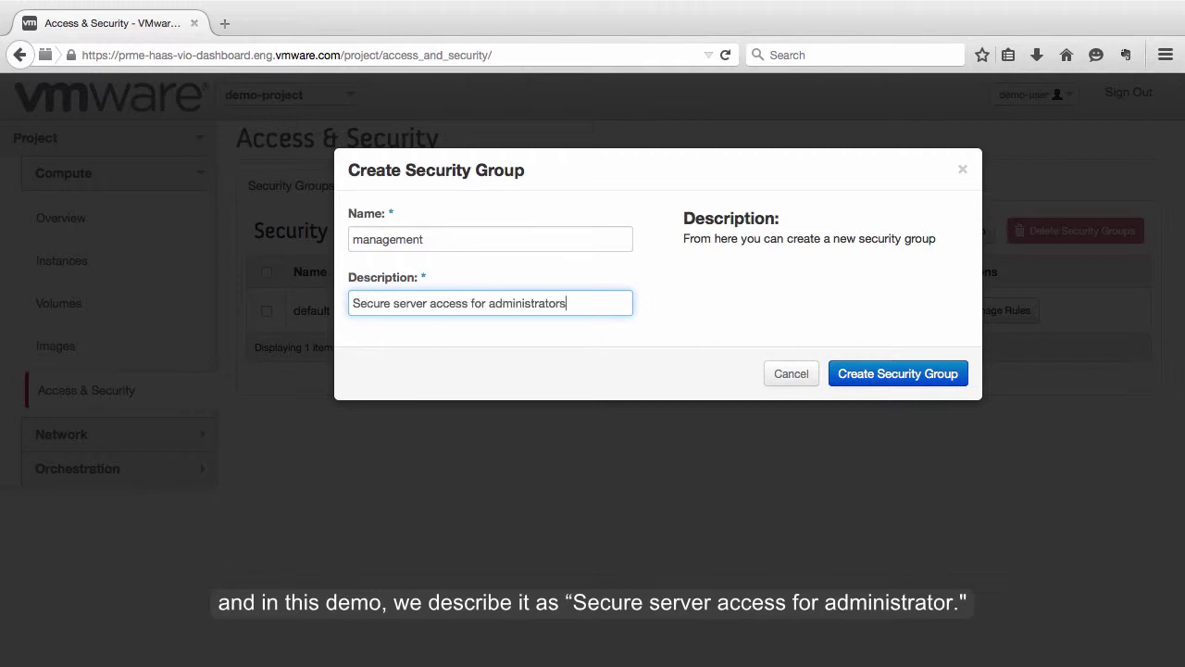
pyautogui.click(906, 379)
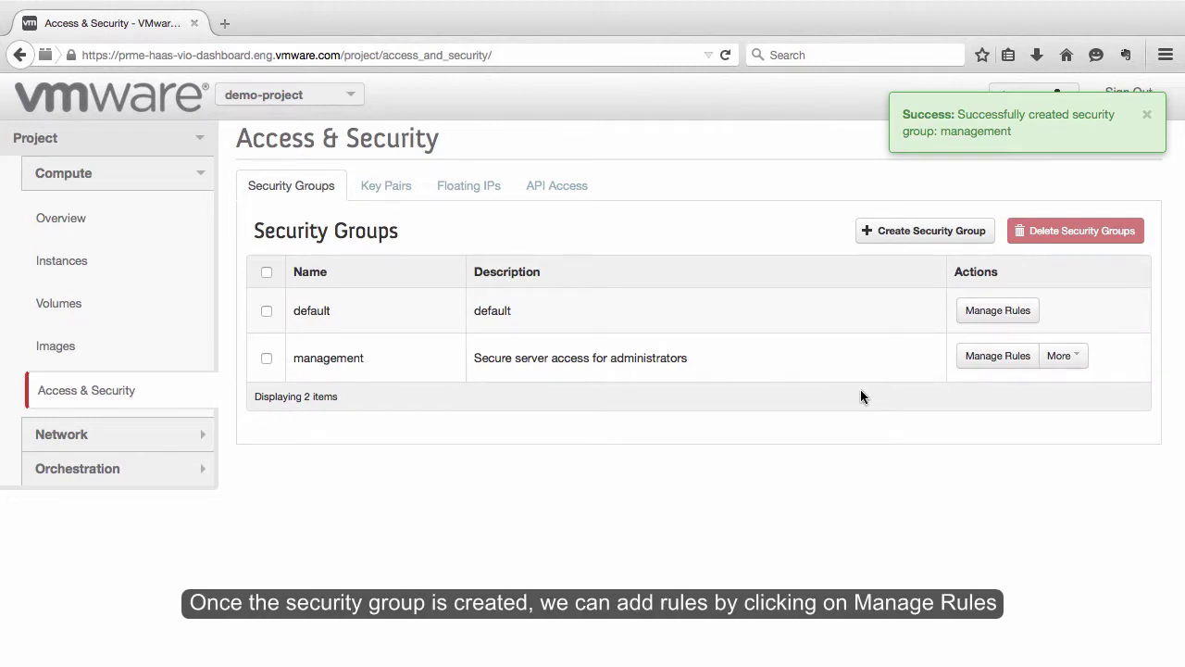
# Add the predefined SSH rule (ingress TCP 22 from 0.0.0.0/0) to the management group
pyautogui.click(997, 356)
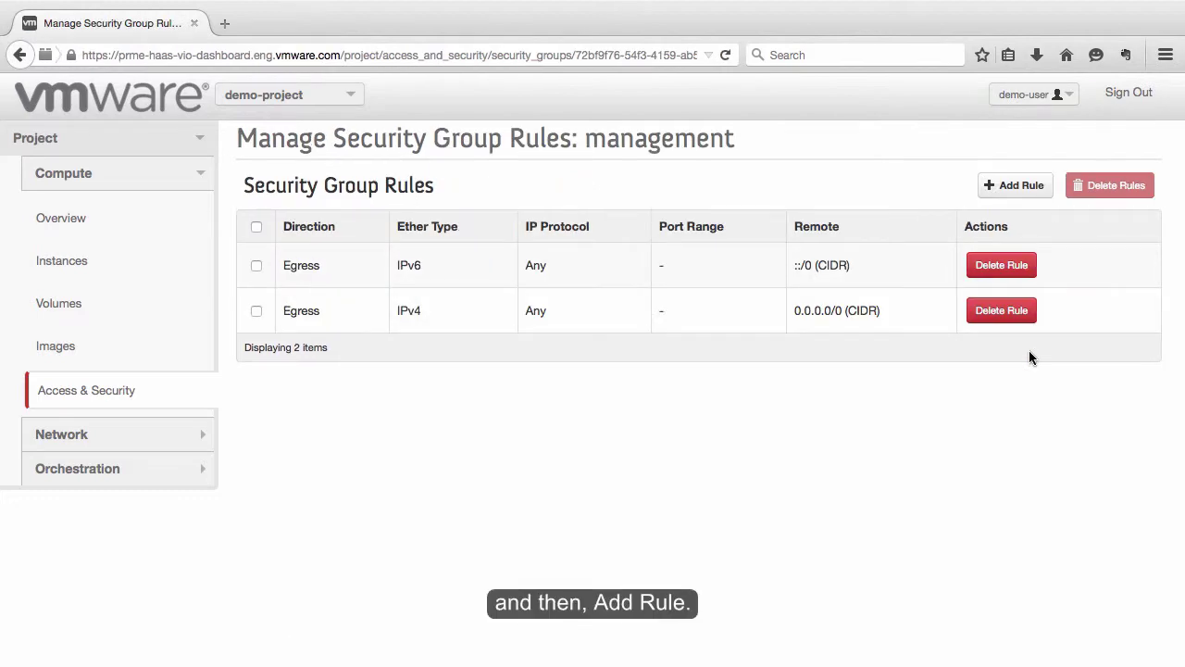
pyautogui.click(1005, 191)
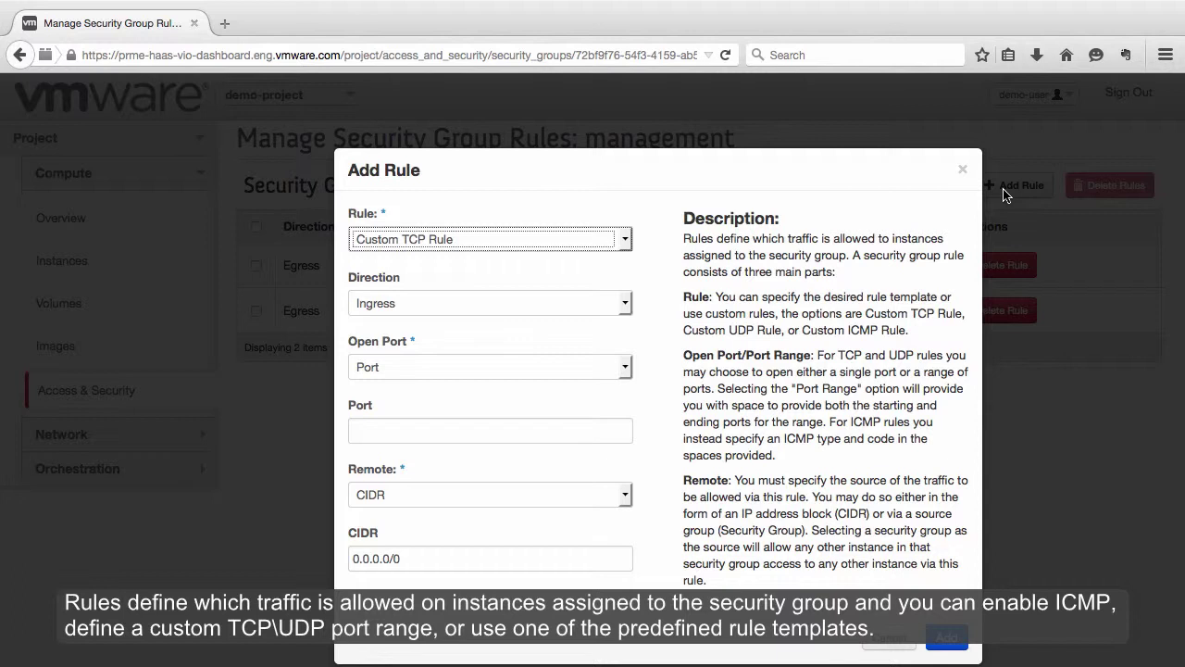
pyautogui.click(627, 241)
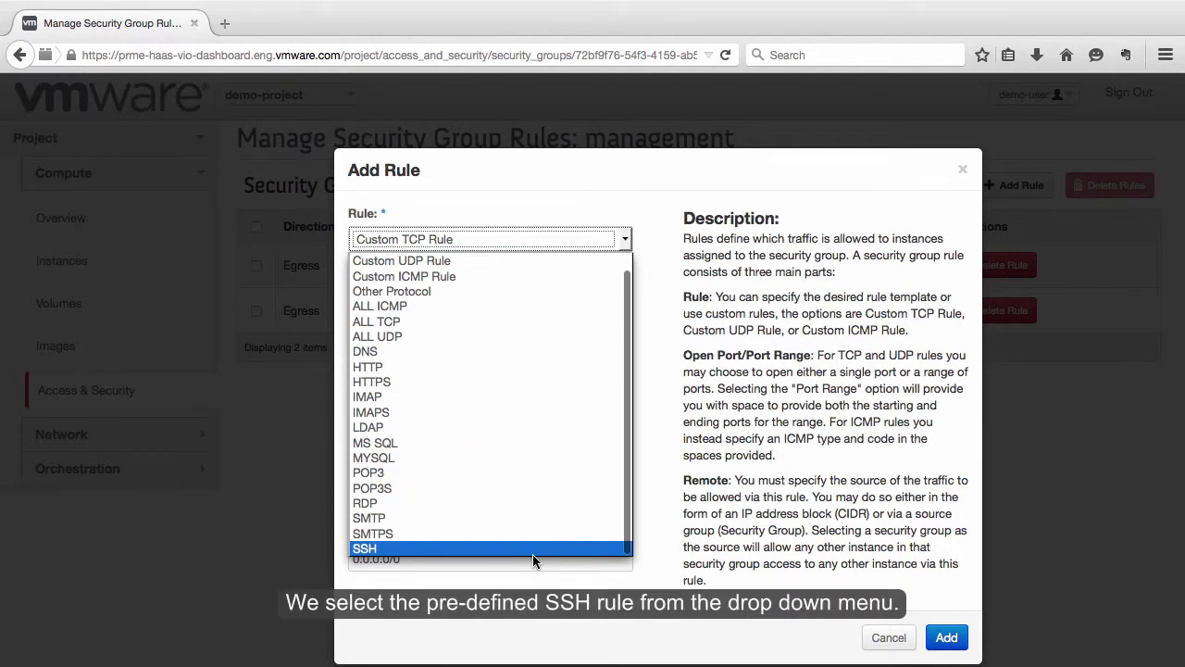
pyautogui.click(534, 550)
pyautogui.click(947, 637)
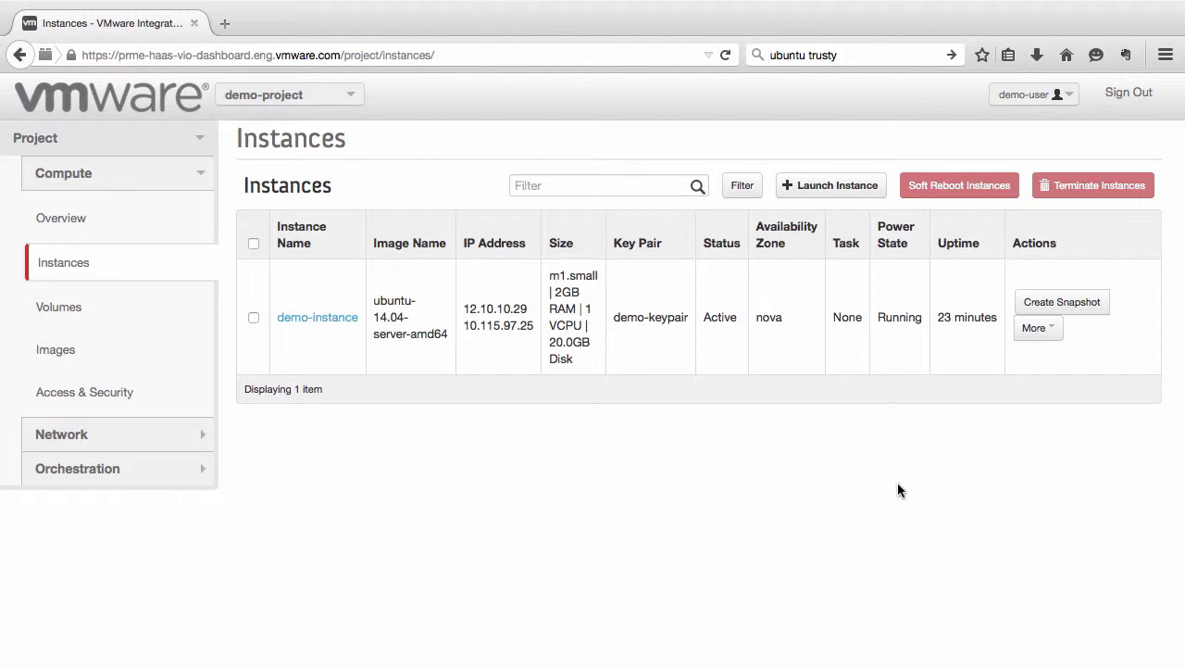
# Add management to demo-instance's security groups next to default and save the change
pyautogui.click(1047, 335)
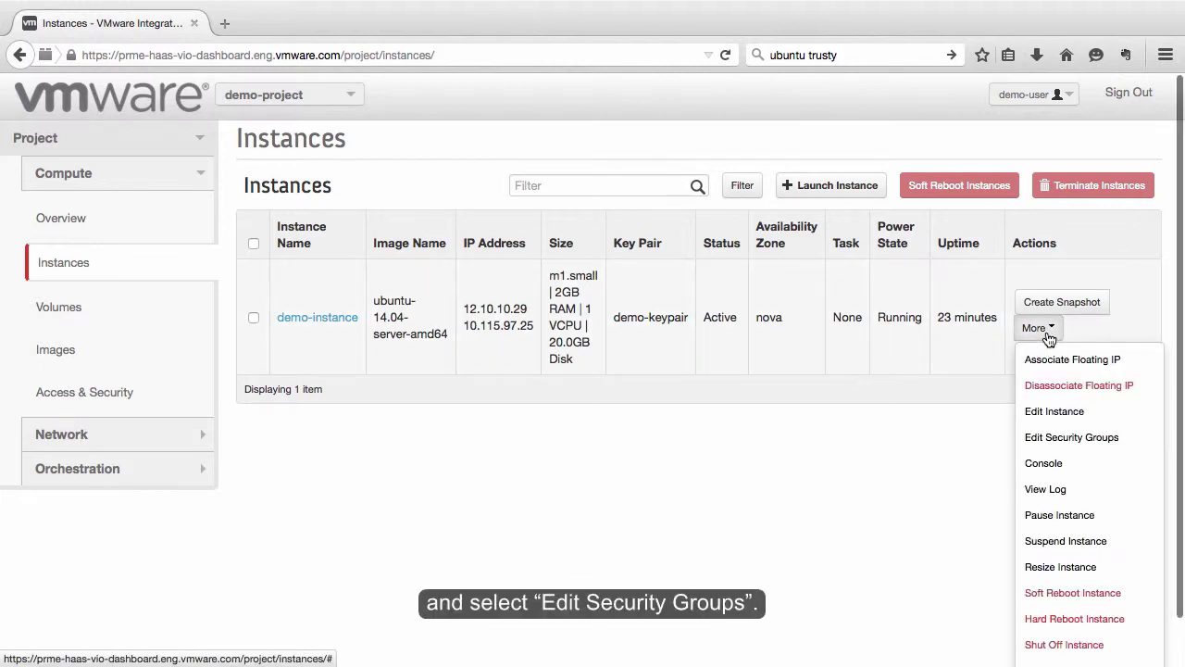
pyautogui.click(1076, 438)
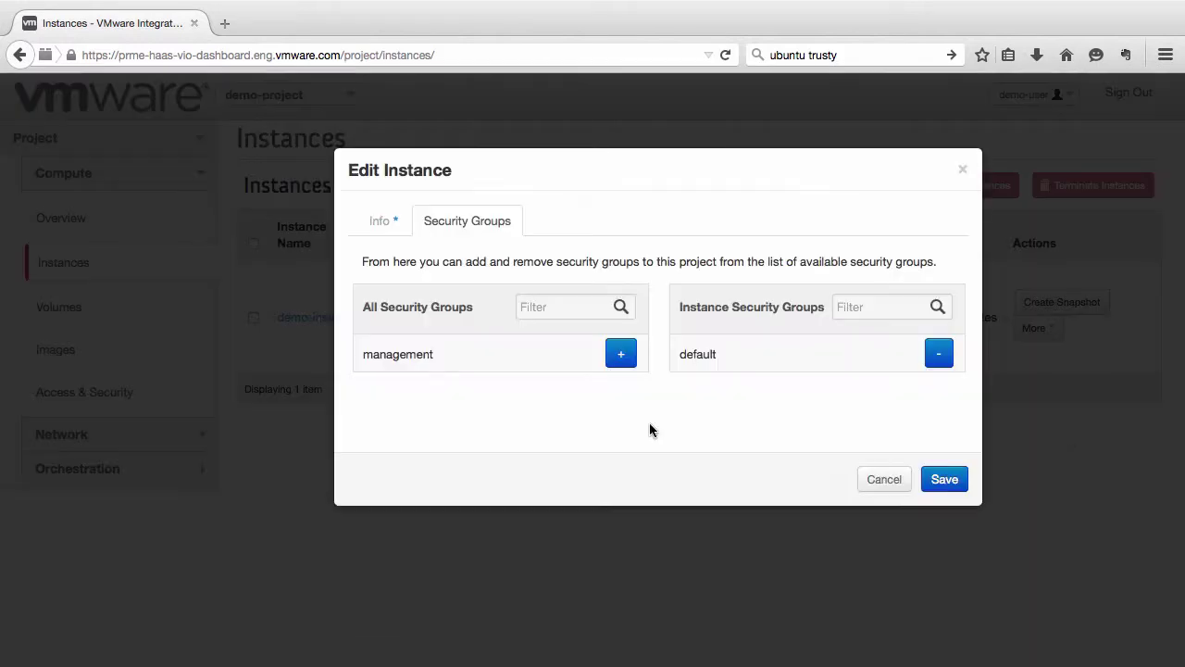
pyautogui.click(621, 354)
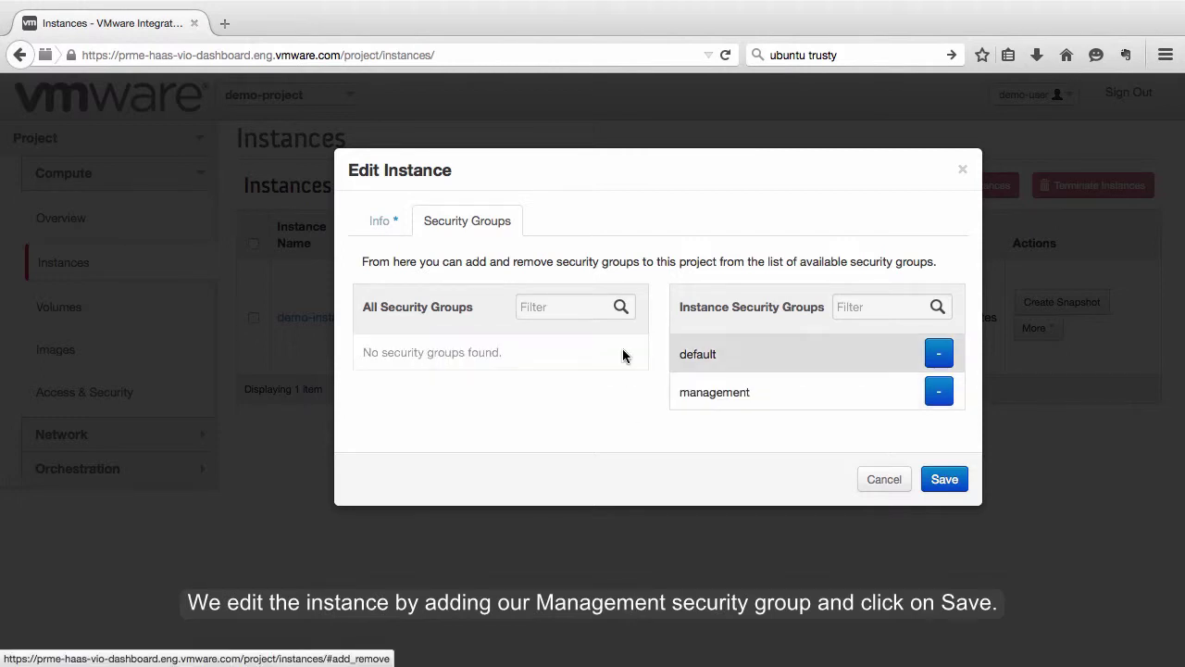
pyautogui.click(955, 484)
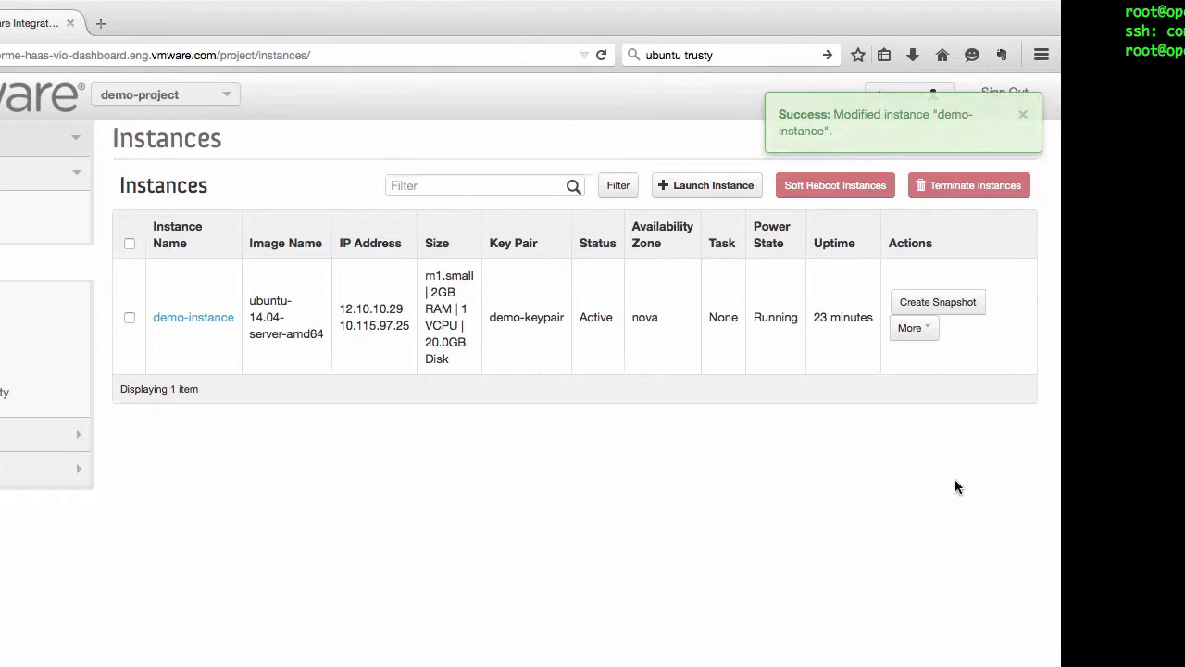
pyautogui.press('Up')
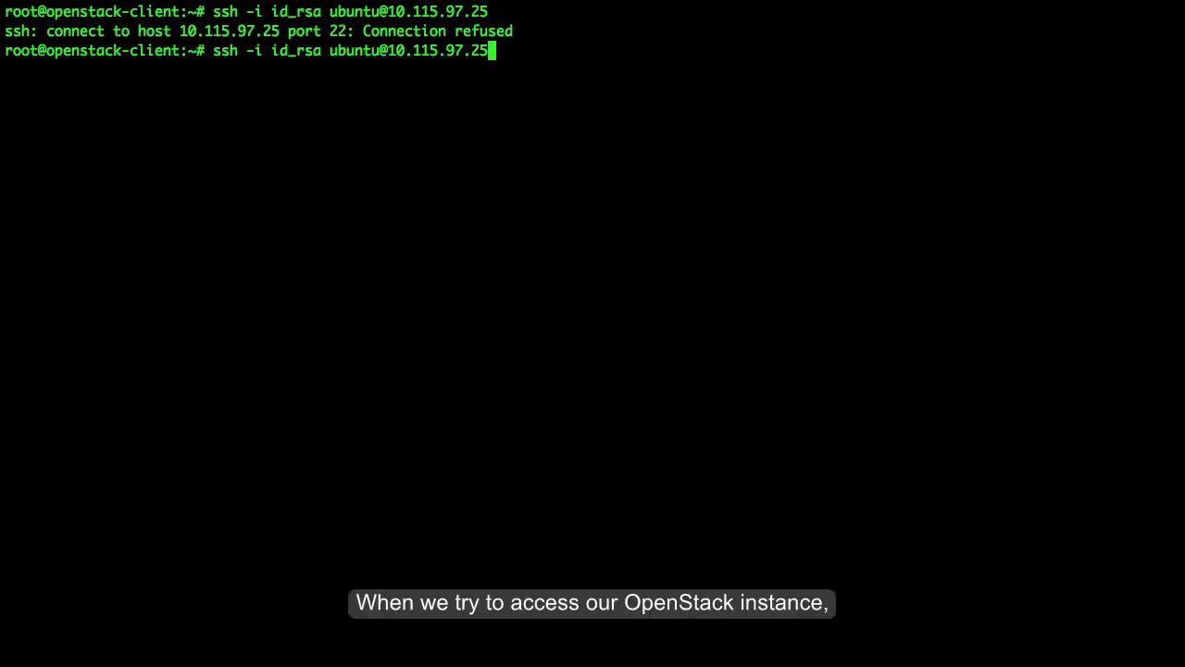
pyautogui.press('Return')
pyautogui.write('yes')
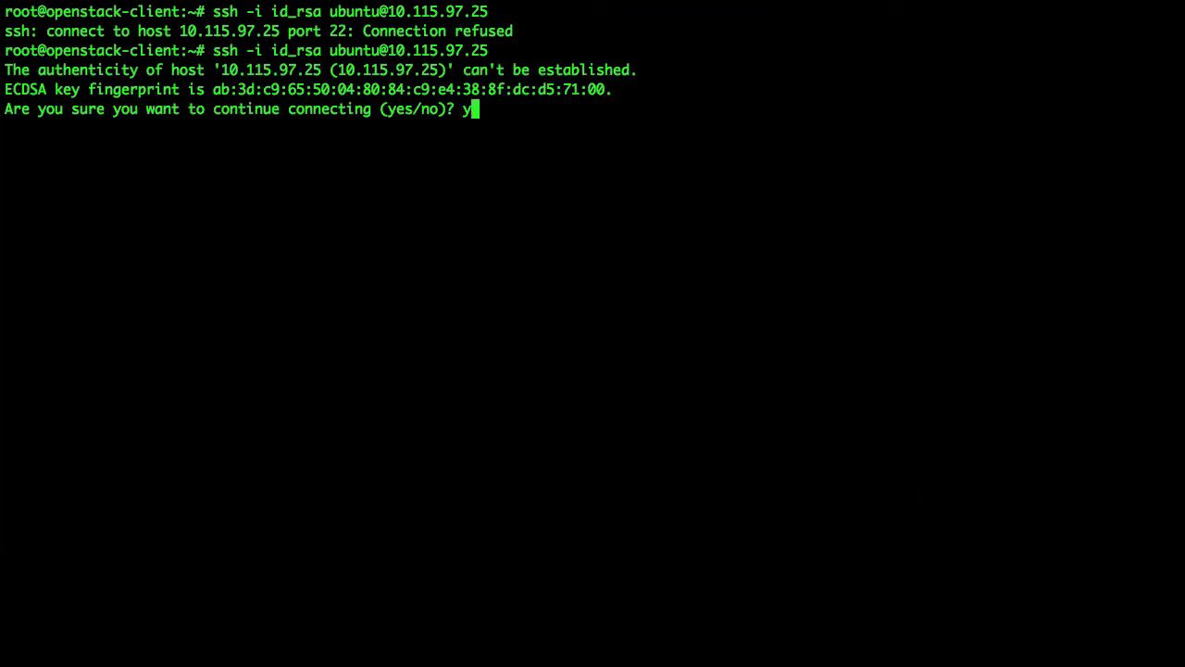
pyautogui.press('Return')
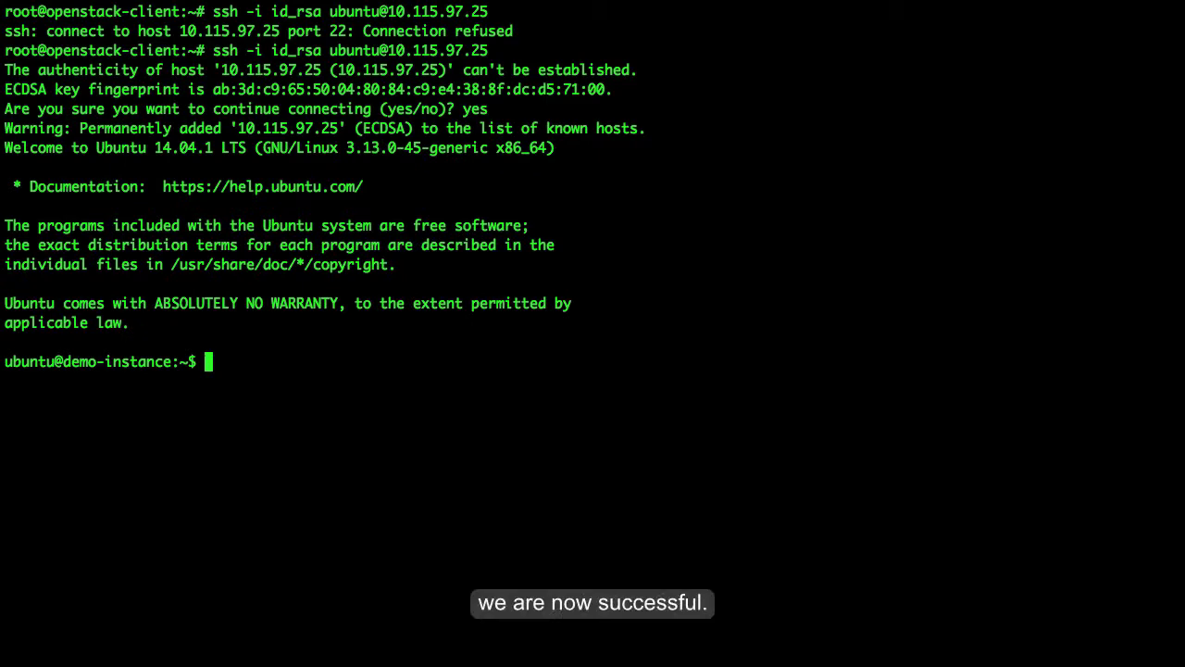
pyautogui.write('ping www.vmware.co')
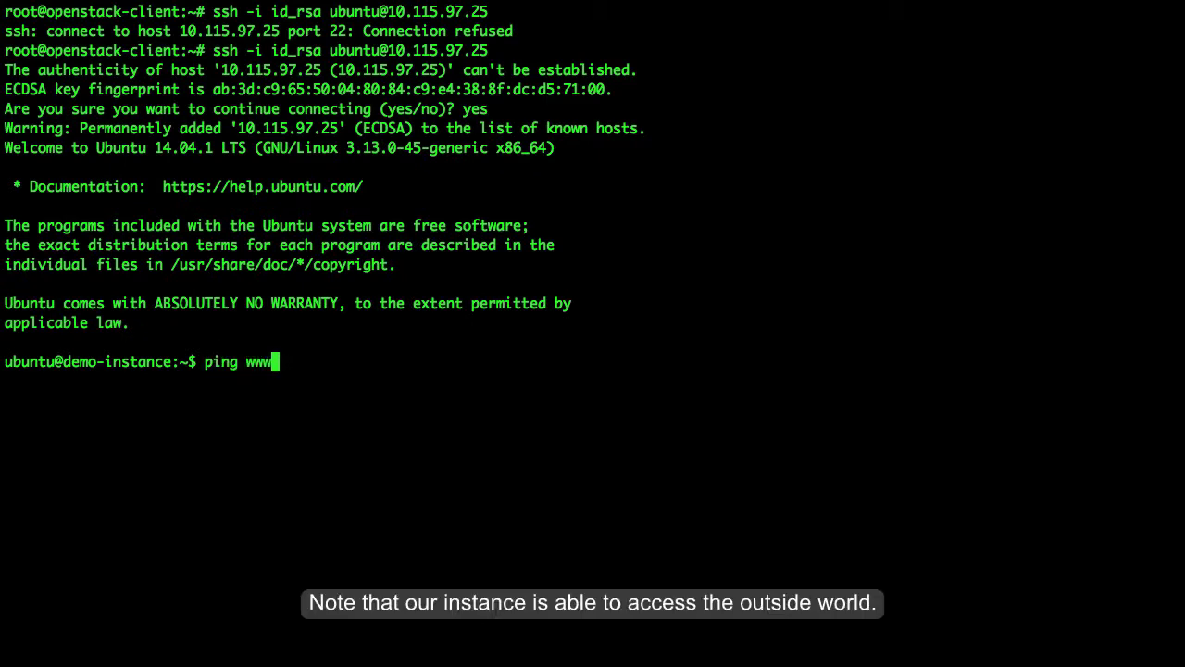
pyautogui.write('m')
pyautogui.press('Return')
pyautogui.hotkey('ctrl', 'c')
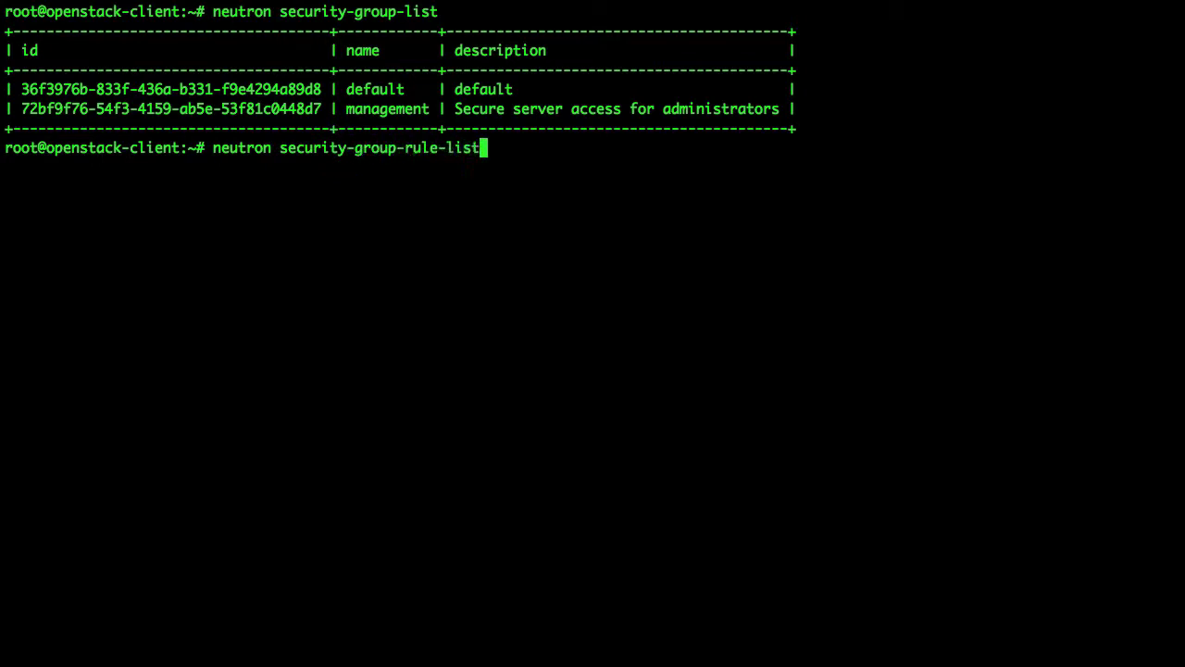
# List existing rules, create group management-2, and add its TCP 22 ingress rule from 0.0.0.0/0
pyautogui.press('Return')
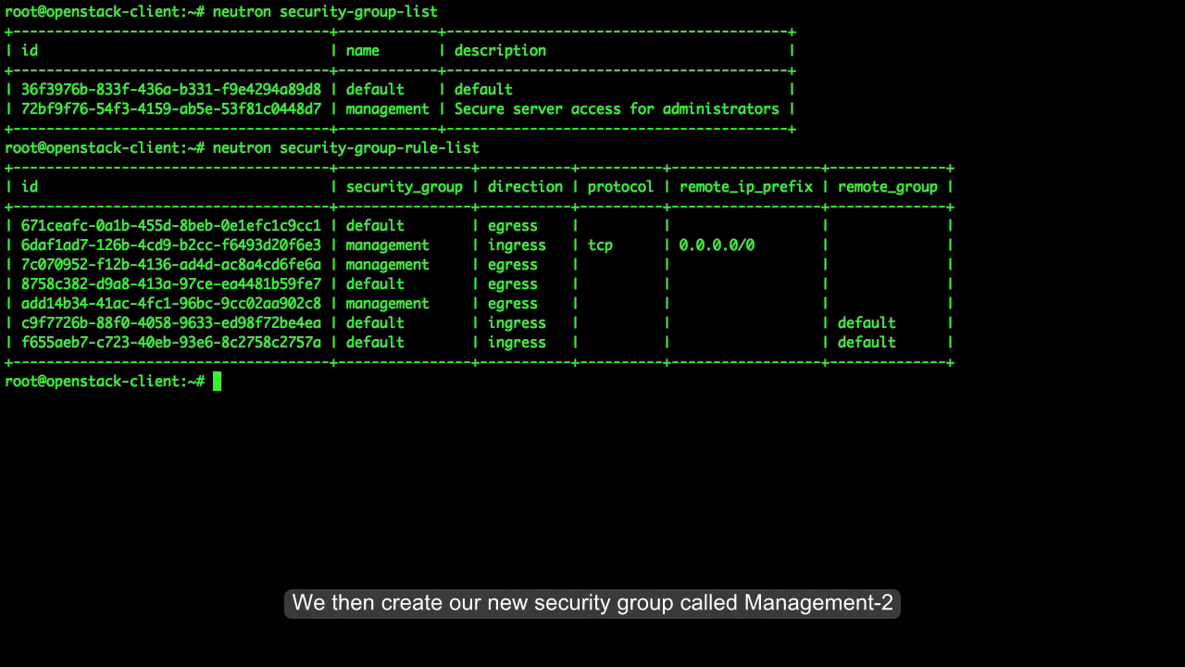
pyautogui.write('neutron security-group-create management-2')
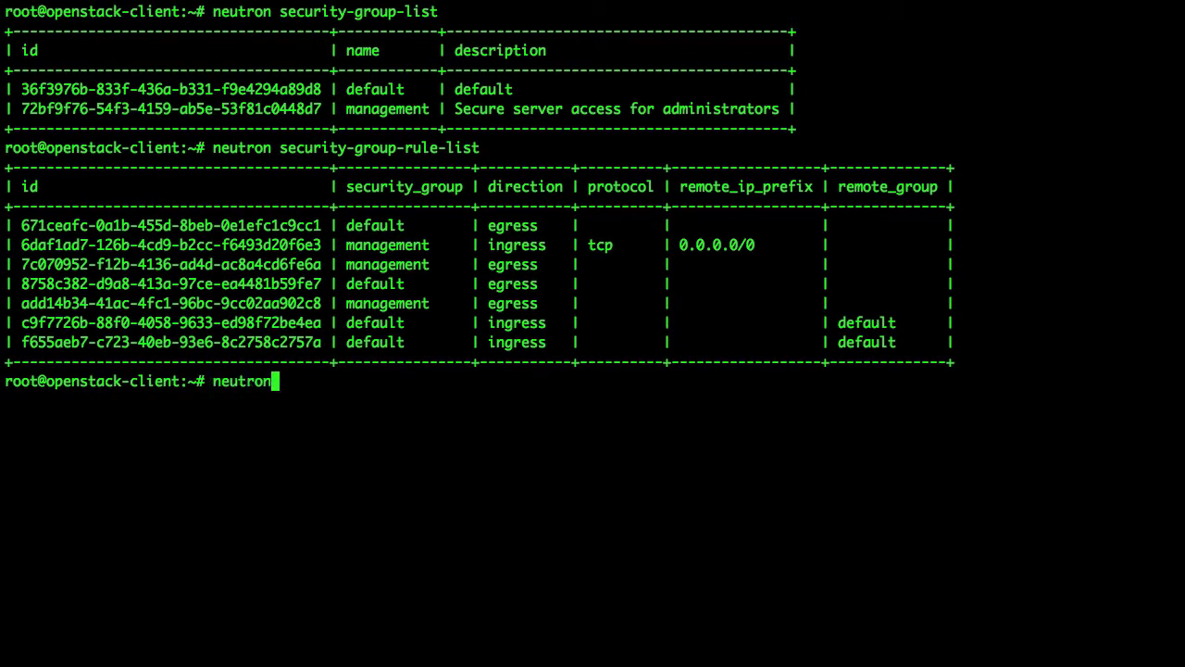
pyautogui.press('Return')
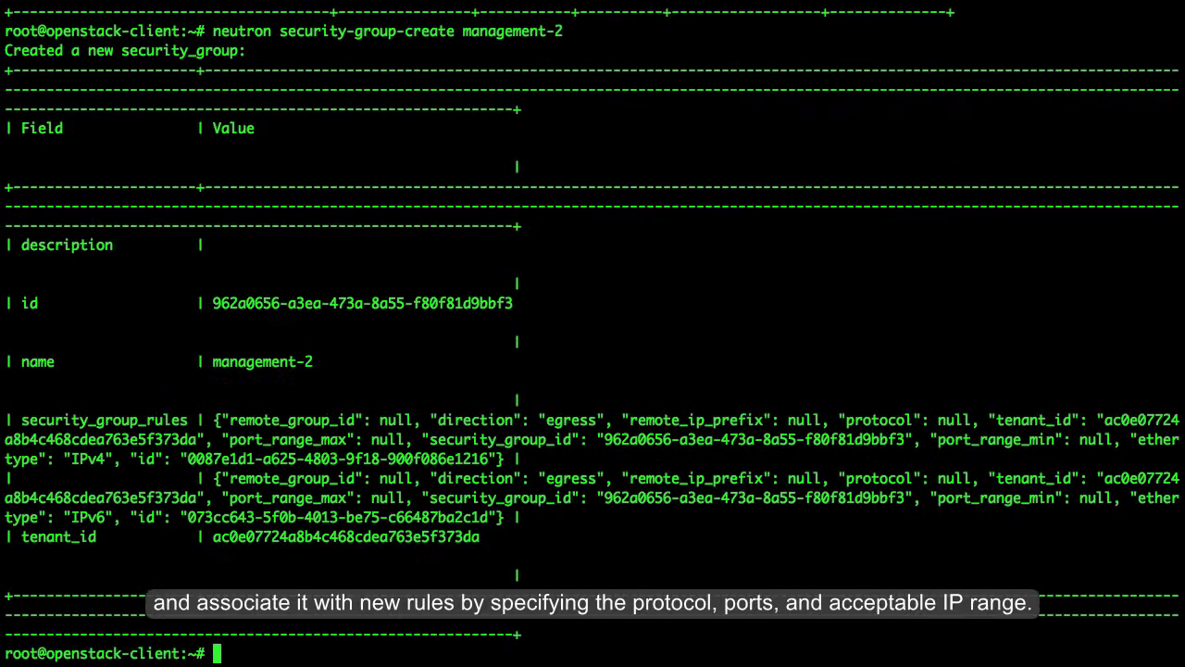
pyautogui.write('neutron security-group-rule')
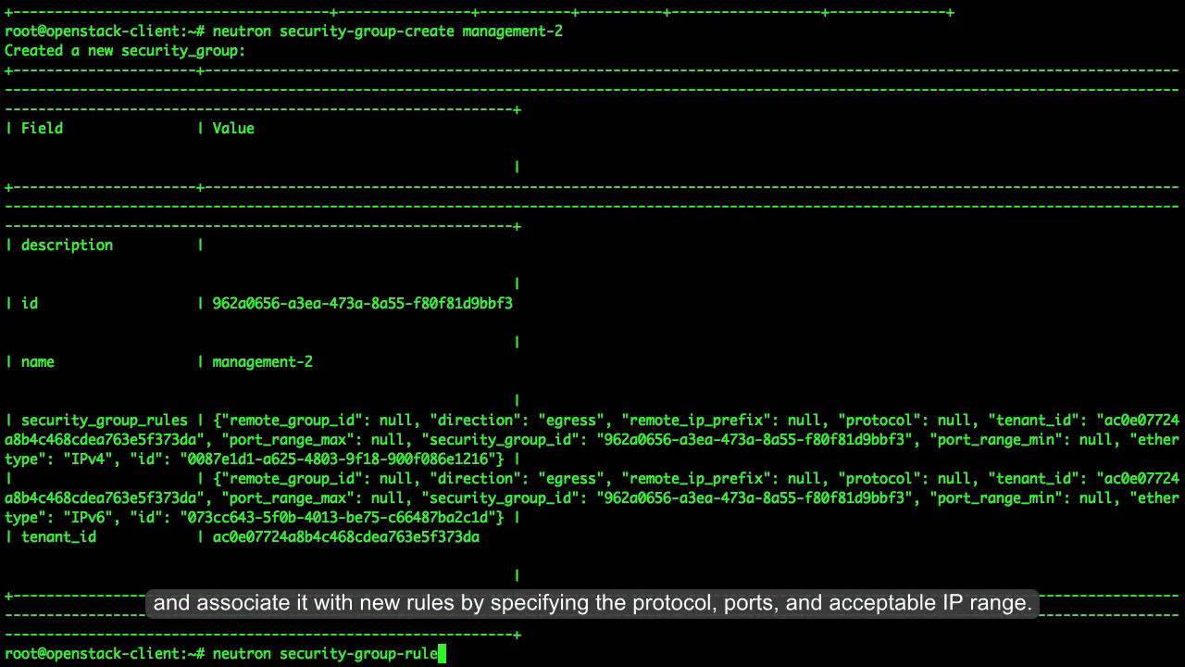
pyautogui.write('-create --protocol tcp --port-range-m')
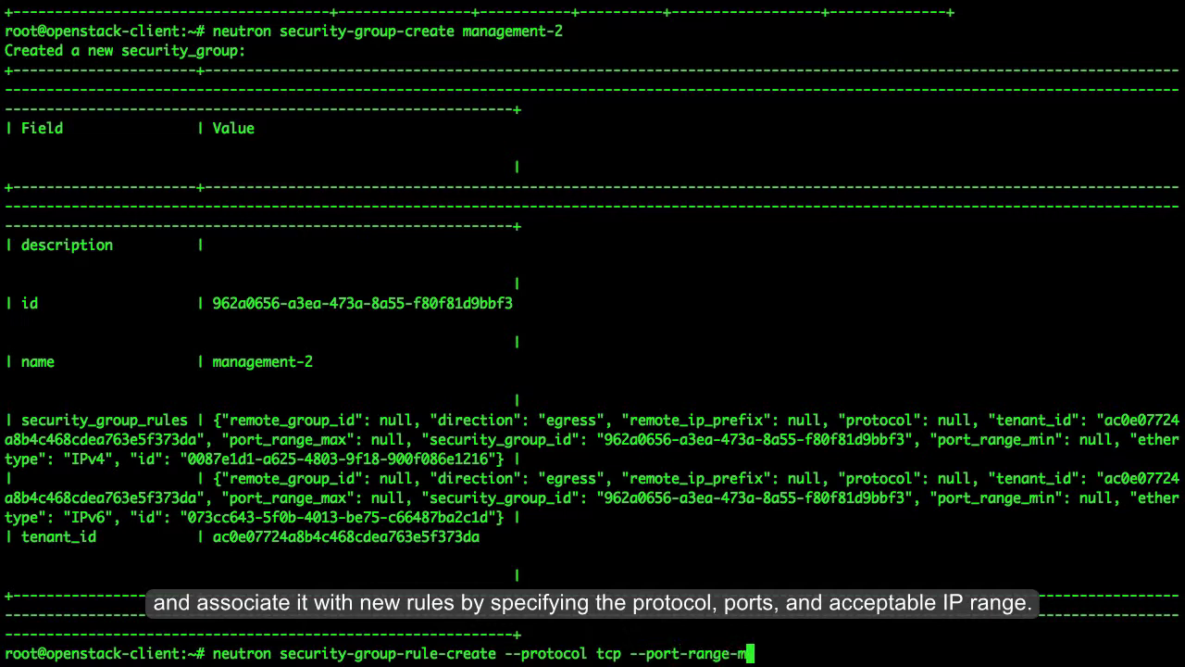
pyautogui.write('in 22 --port-range-max 22 --remote')
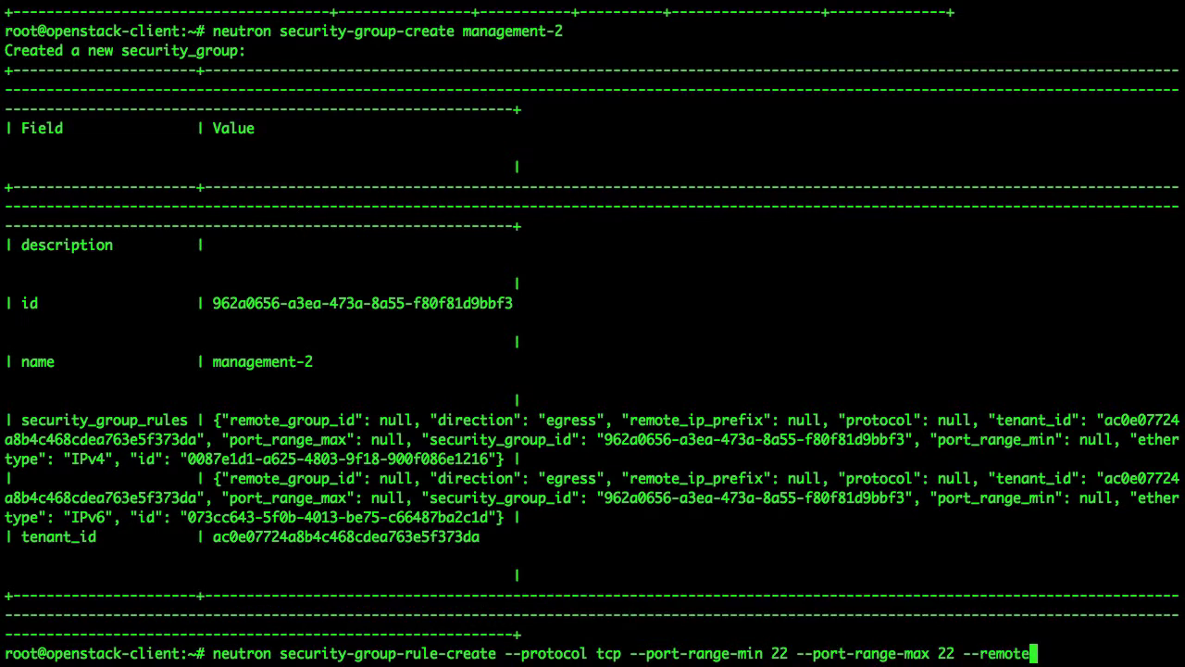
pyautogui.write('-ip-prefix 0.0.0.0/0 management-2')
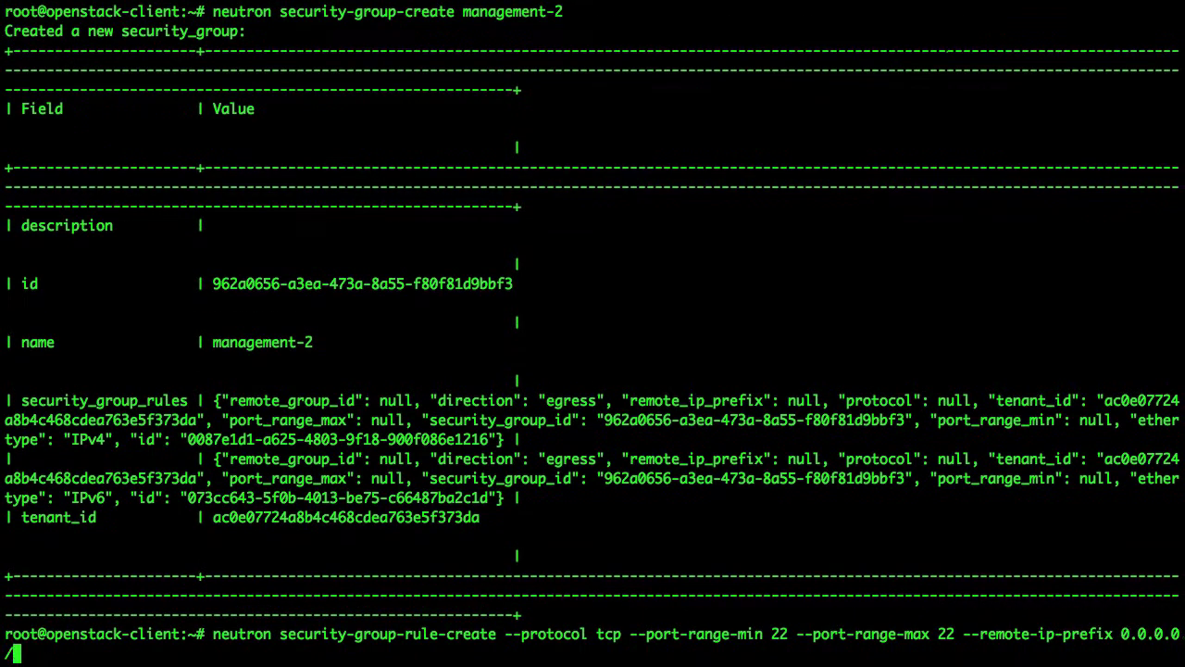
pyautogui.press('Return')
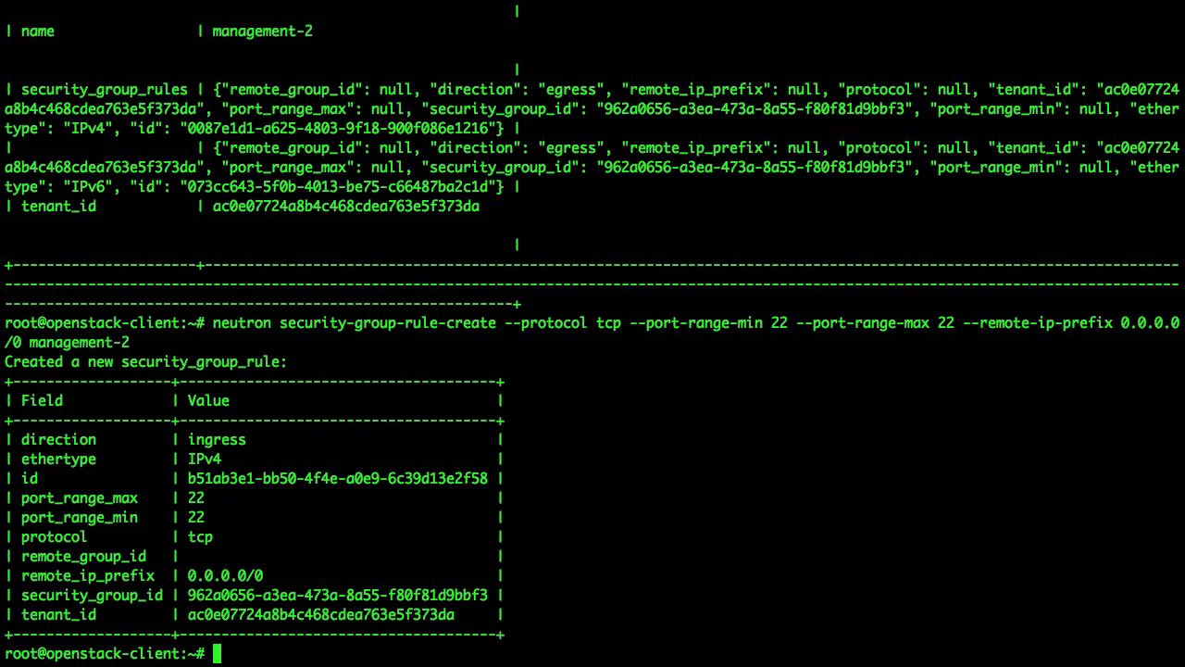
# List security groups, attach management-2 to demo-instance with nova, then list the instance's groups
pyautogui.write('neutron security-group-list')
pyautogui.press('Return')
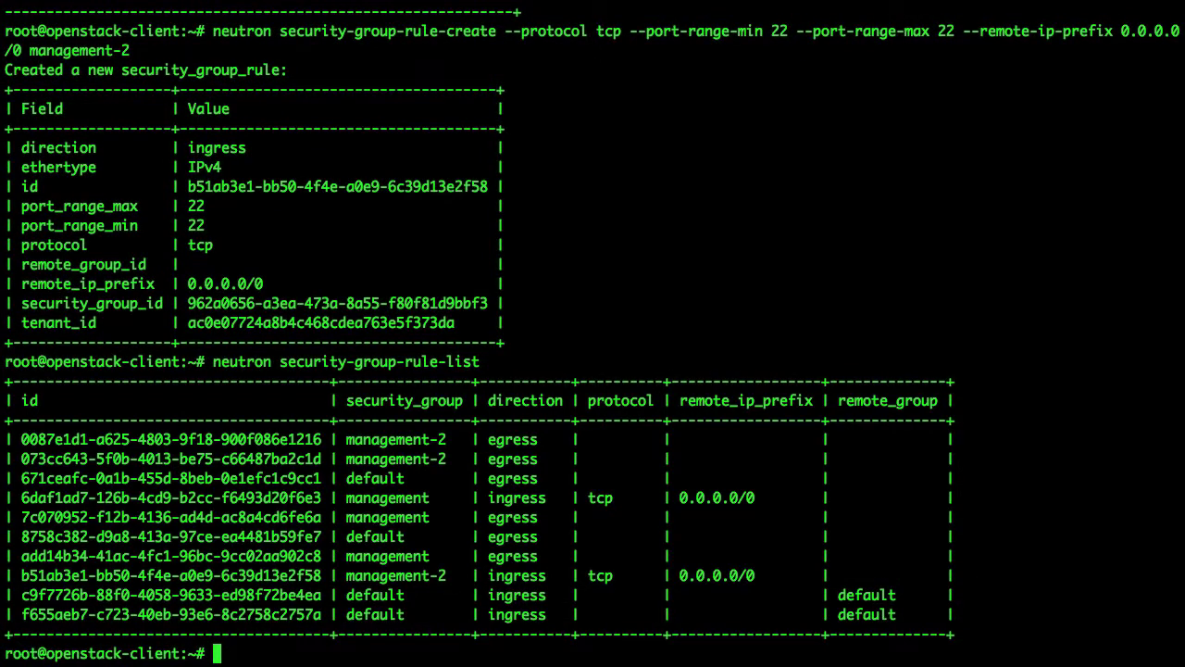
pyautogui.write('nova add-secgroup demo-')
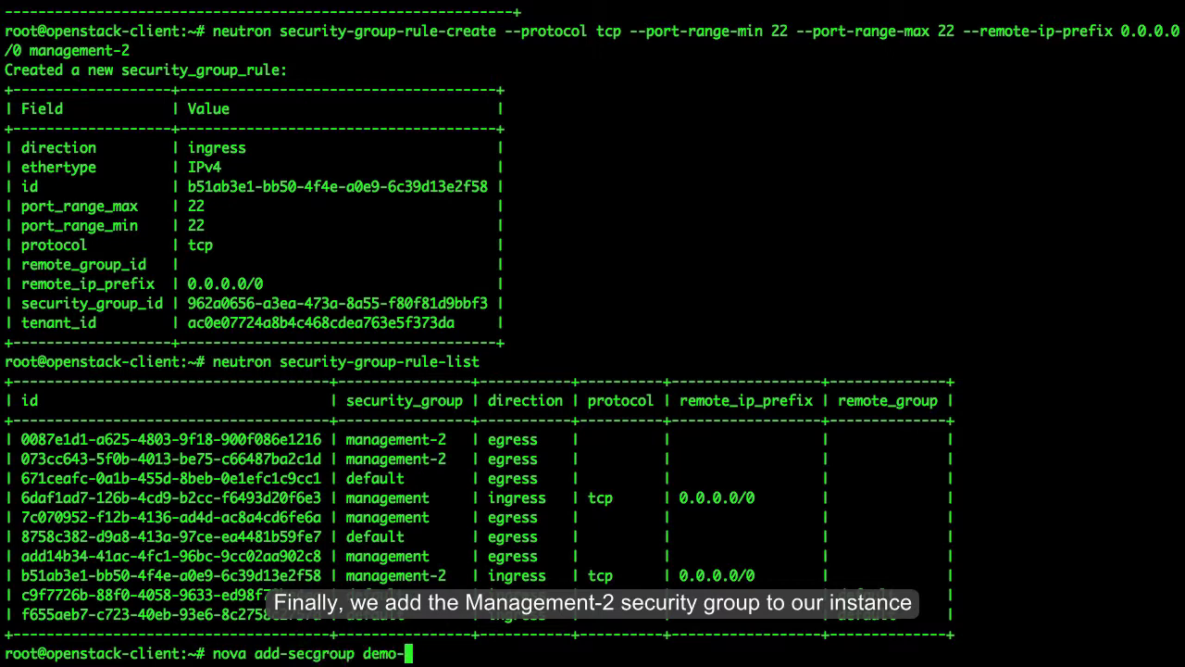
pyautogui.write('instance management-2')
pyautogui.press('Return')
pyautogui.write('nova list-secgroup demo-instance')
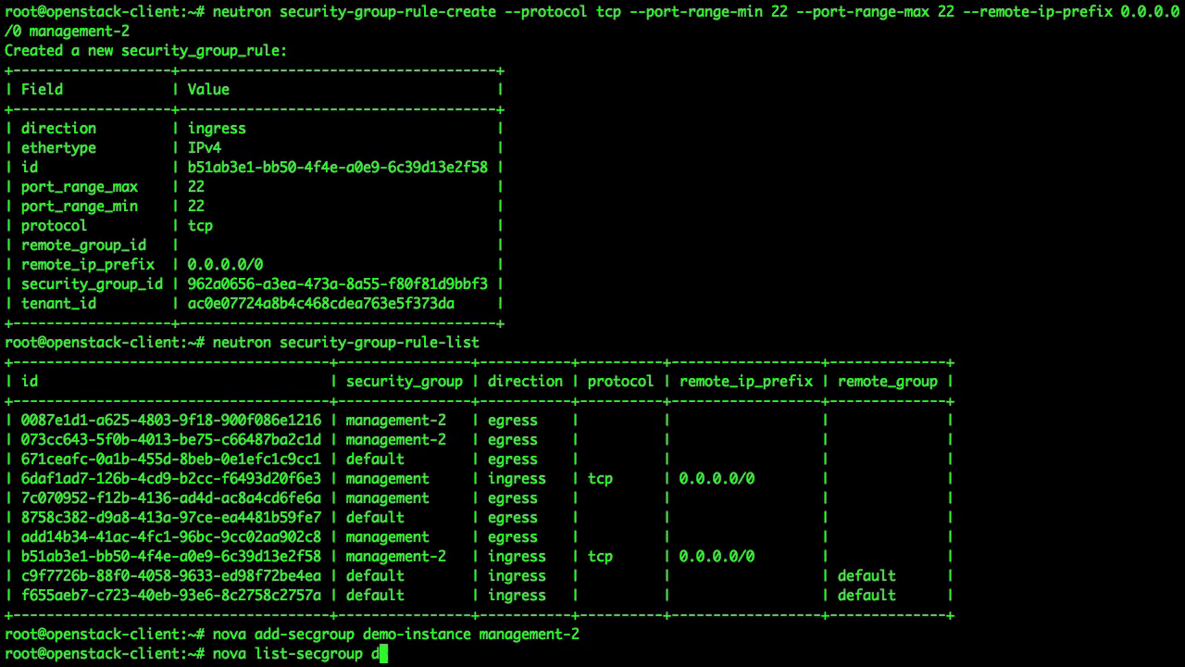
pyautogui.press('Return')
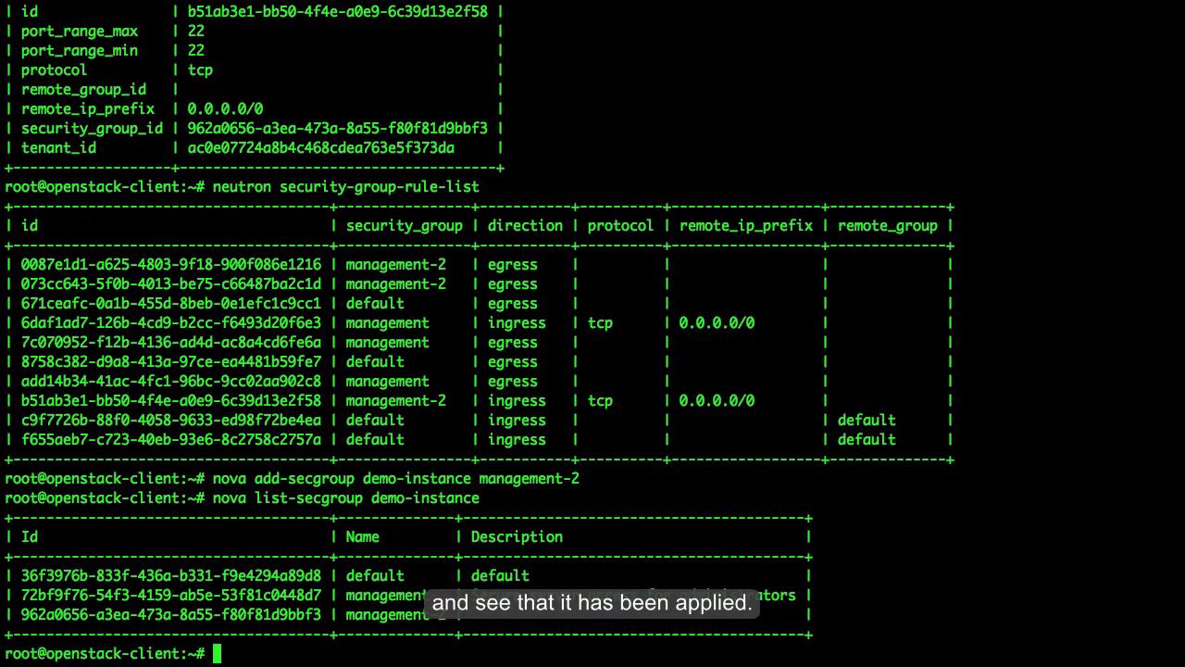